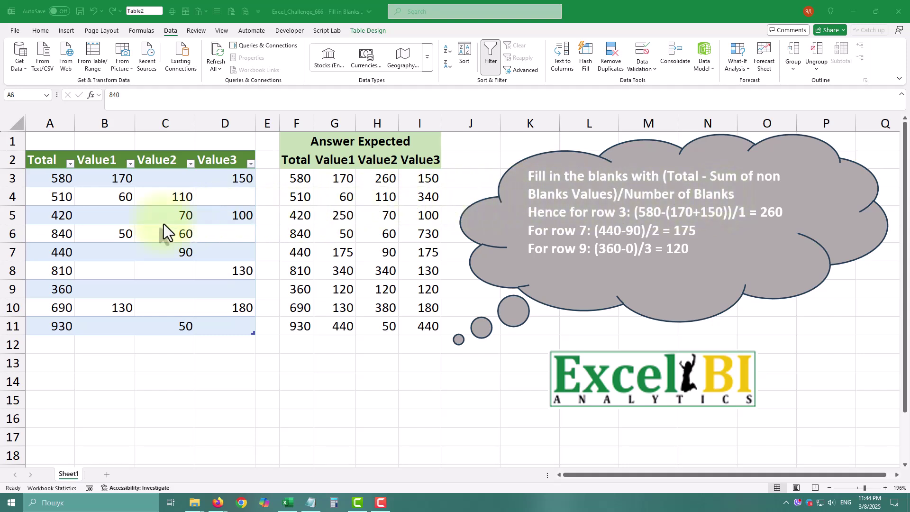
Compare the blanks in rows 9 and 7 of the source table with the filled values in the Answer Expected table
key("alt+Tab")
left_click(64, 288)
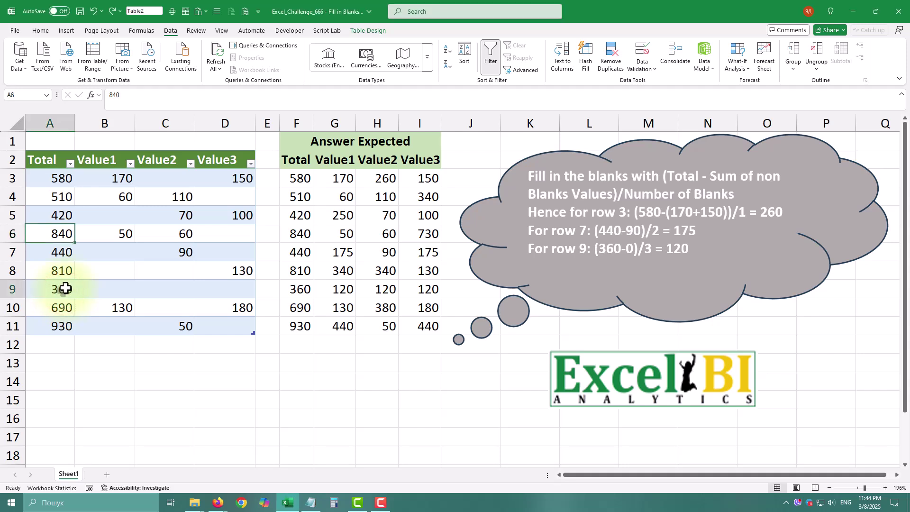
left_click_drag(72, 287, 219, 293)
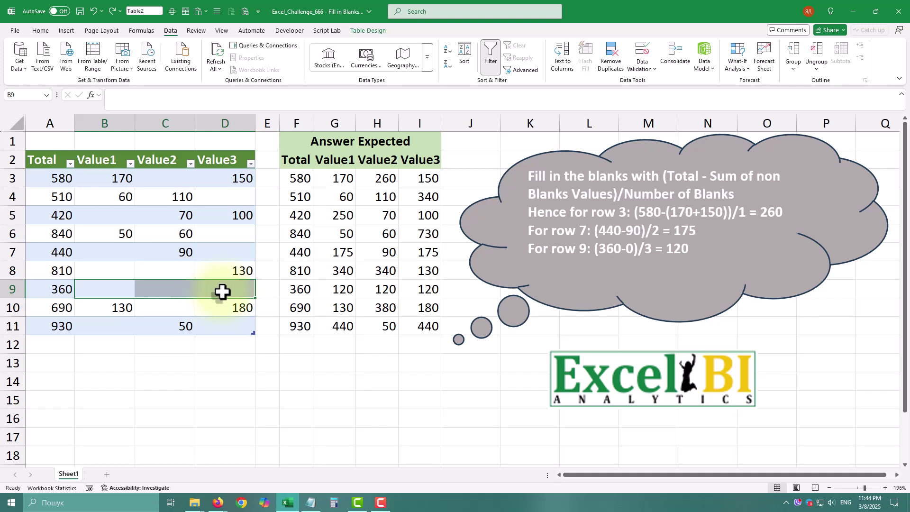
left_click_drag(349, 291, 424, 291)
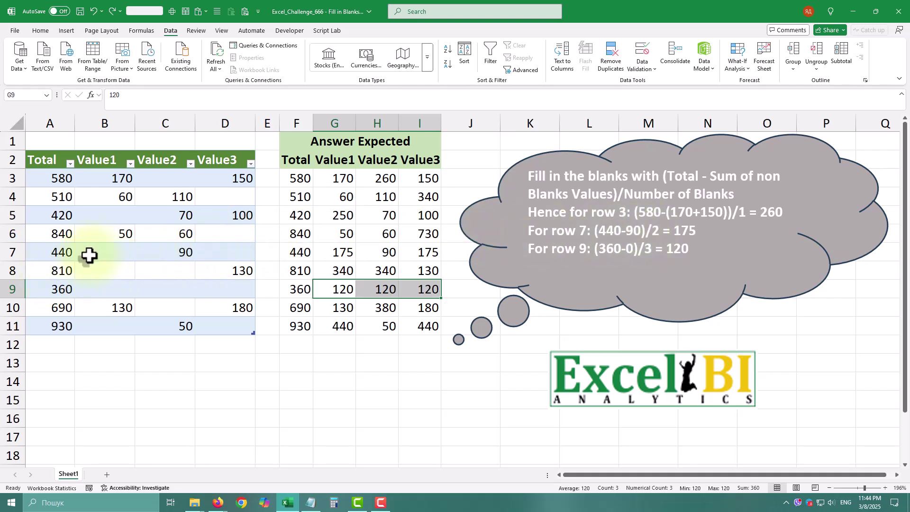
left_click(67, 257)
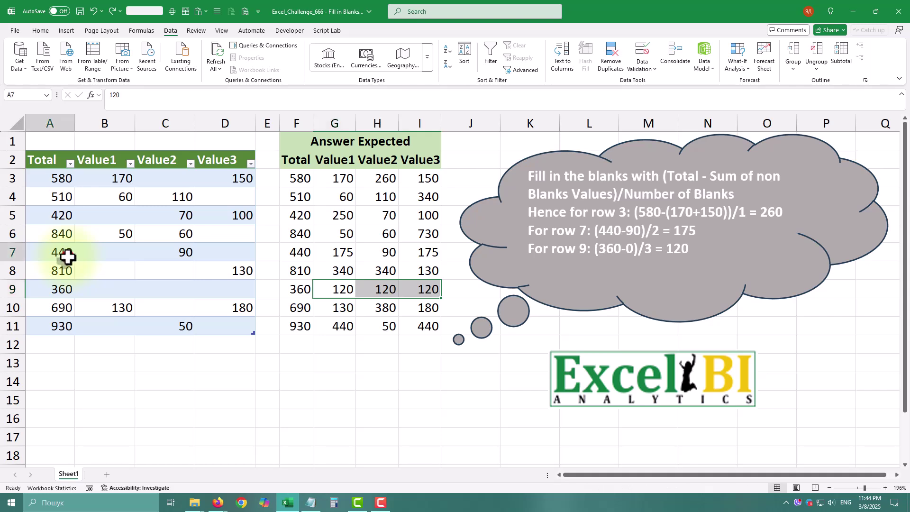
left_click(180, 248)
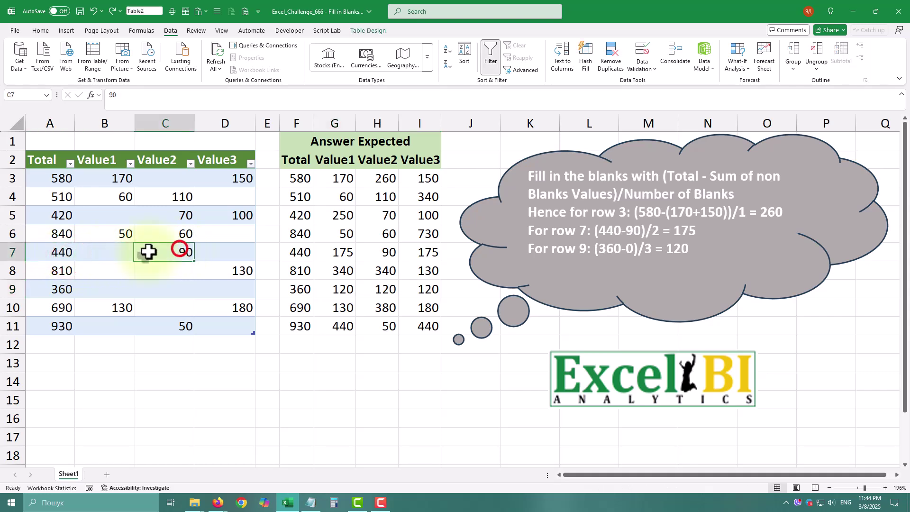
left_click(91, 253)
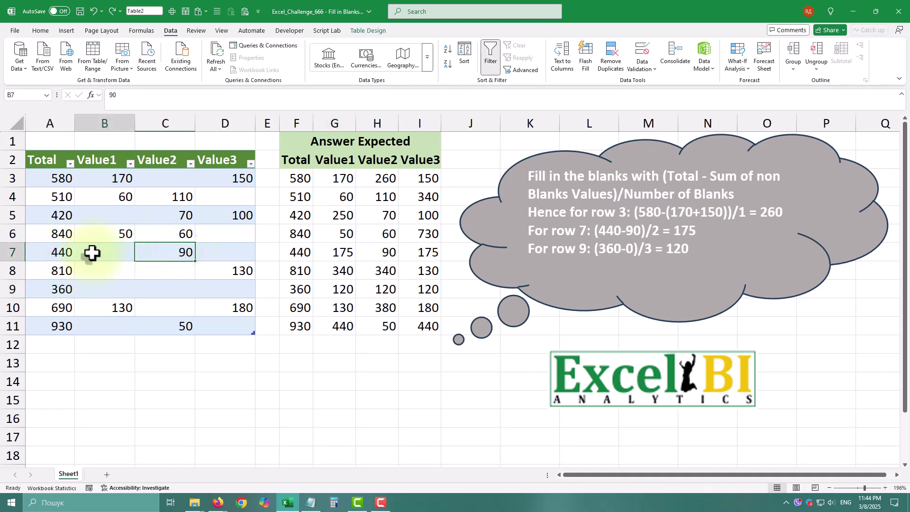
left_click(223, 255)
left_click(299, 253)
left_click(378, 253)
left_click(340, 253)
left_click(413, 248)
Load the source table with Total and Value1 to Value3 into the Power Query Editor and add a custom step based on Source
left_click(147, 231)
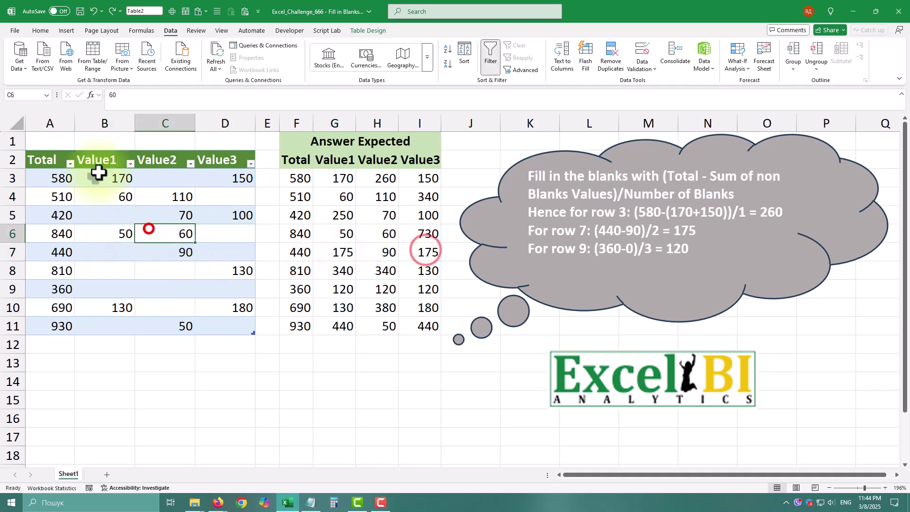
left_click(95, 61)
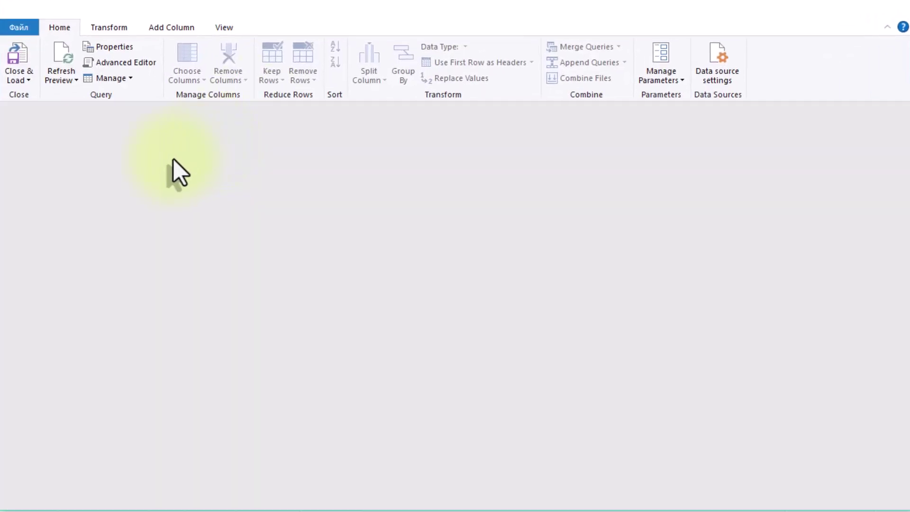
left_click(94, 119)
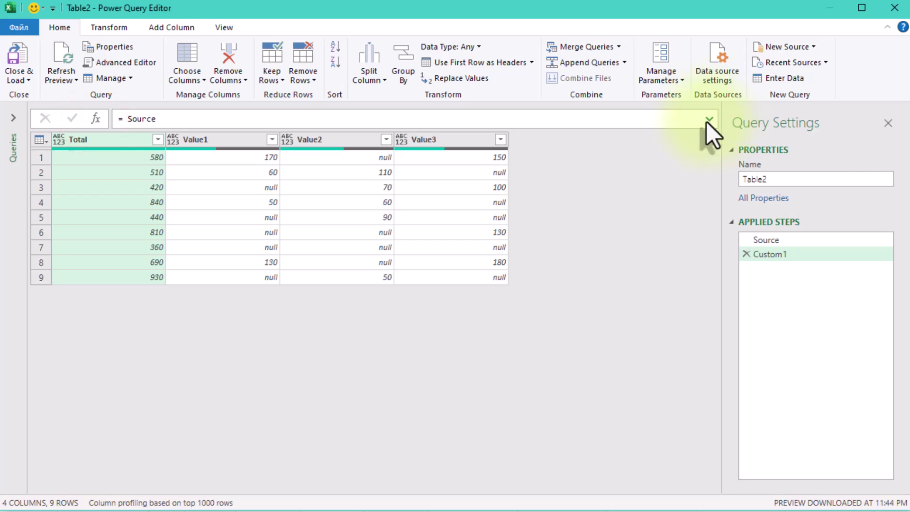
Wrap the custom step's Source reference as Table.ToList(Source, ready for a combiner argument
left_click(707, 121)
left_click(121, 119)
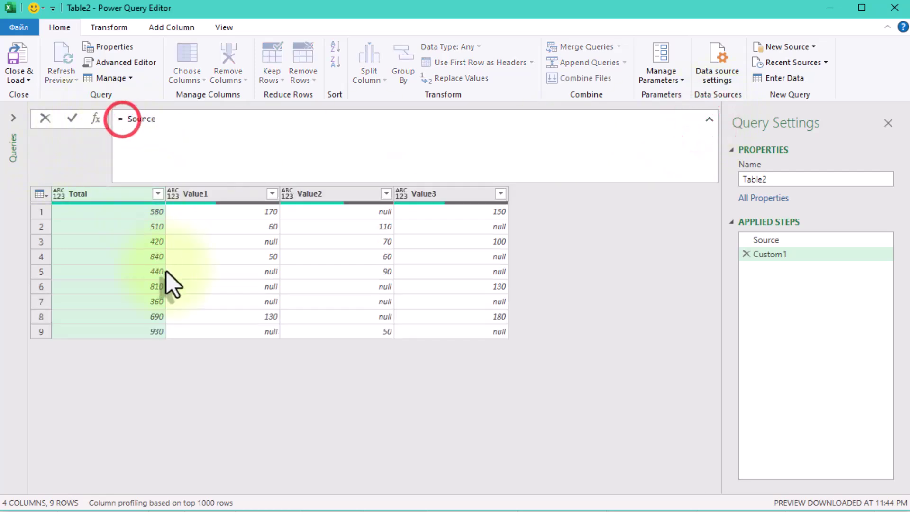
type("tableto")
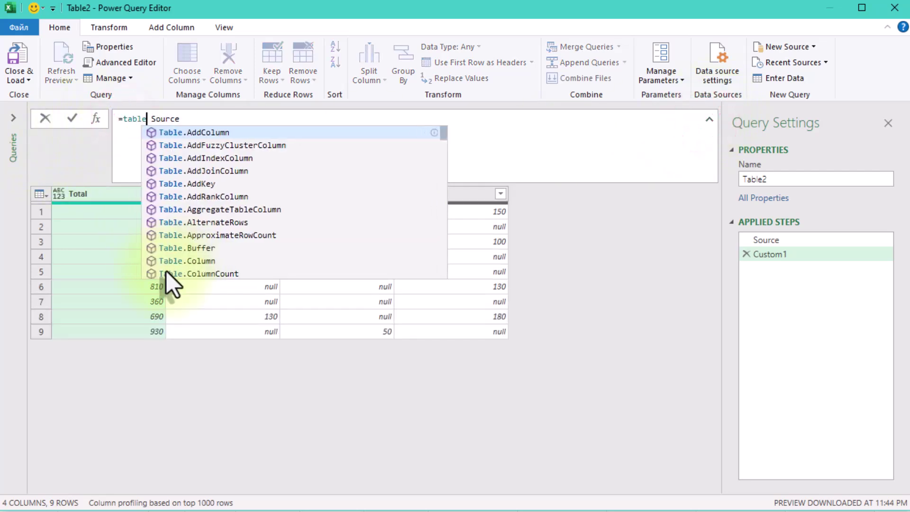
type("list")
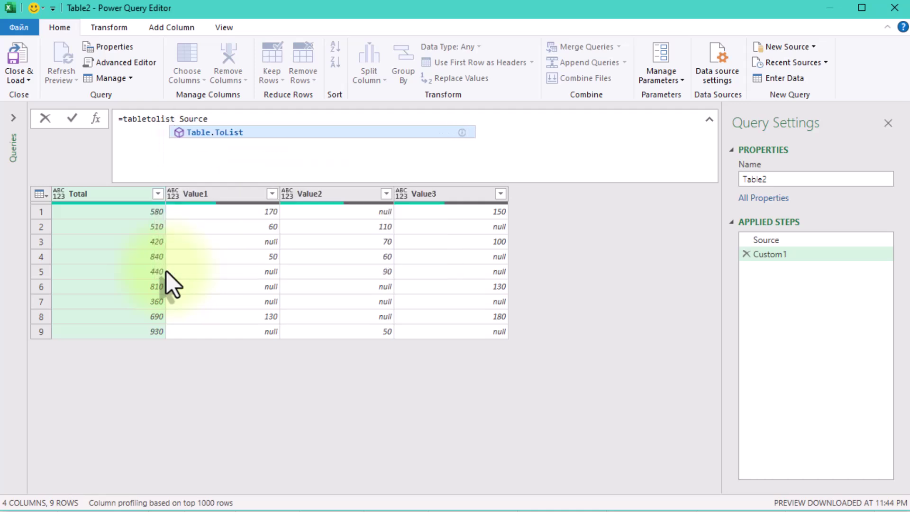
key("Tab")
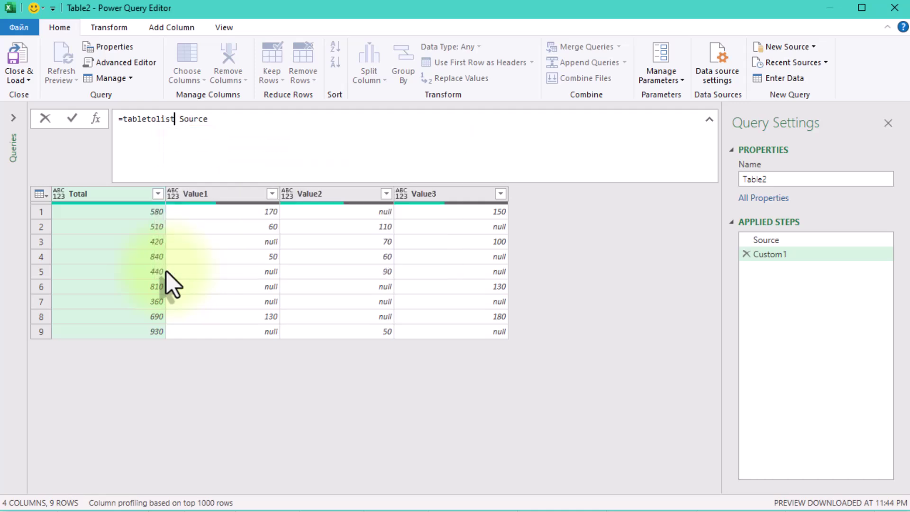
type("(")
key("Delete")
key("End")
type(", ")
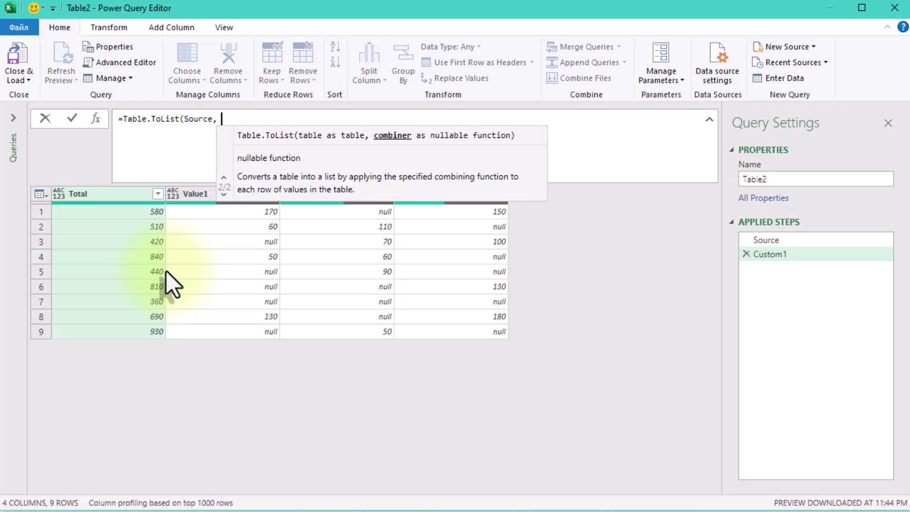
Begin the combiner function with each let val = (_{0} to take the row's total
type("eac")
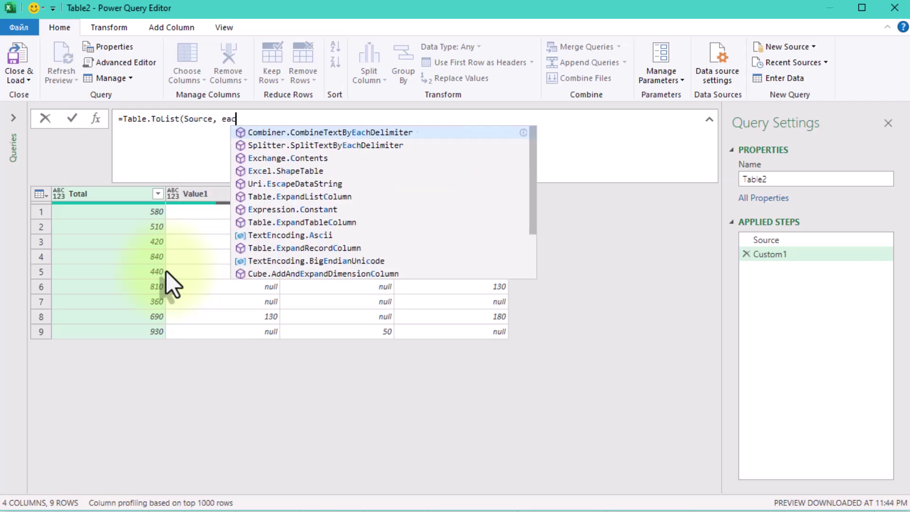
type("h let val")
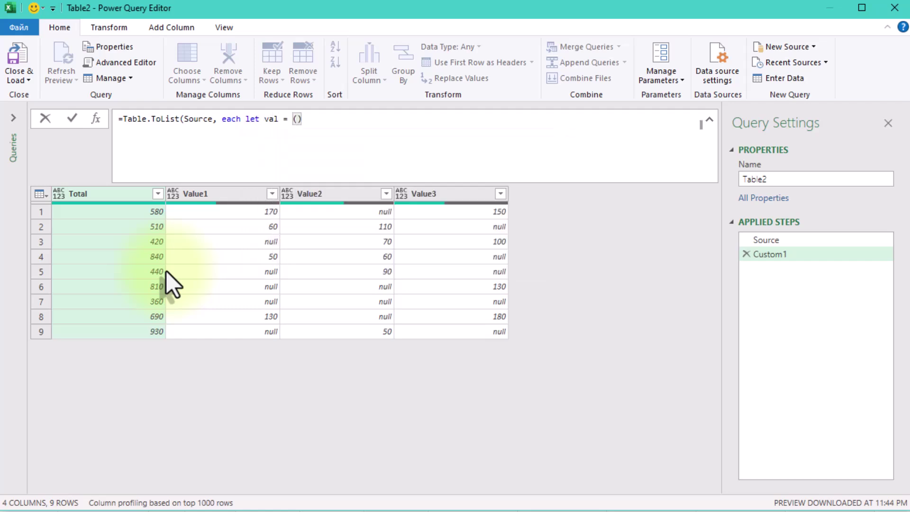
type(" = (_{")
type("0}")
Subtract (List.Sum(List.Skip(_)) ?? 0) from the row total in val, so an all-blank row sums to 0
type("-(List")
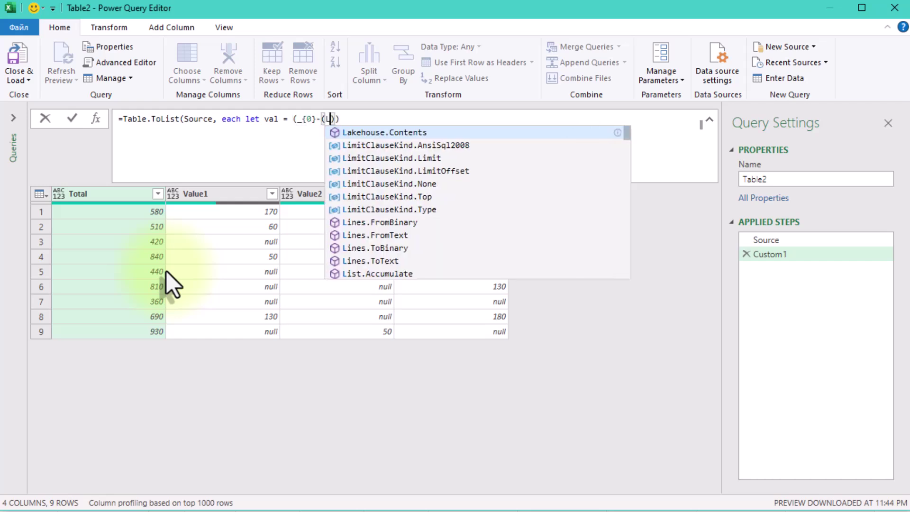
type(".")
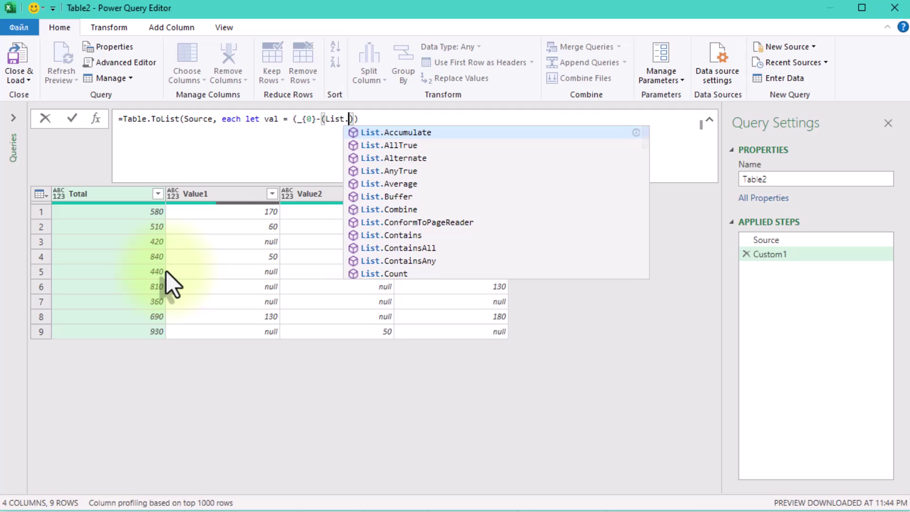
type("Sum")
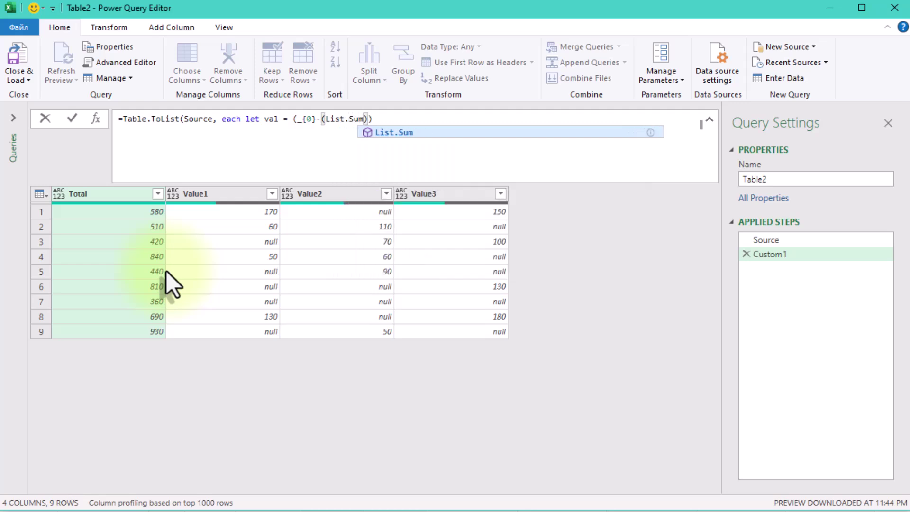
type("(")
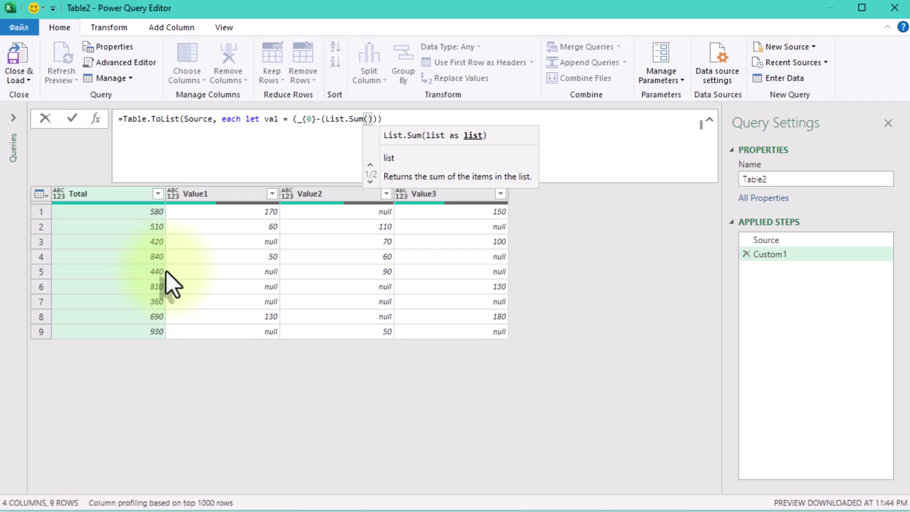
type("List.S")
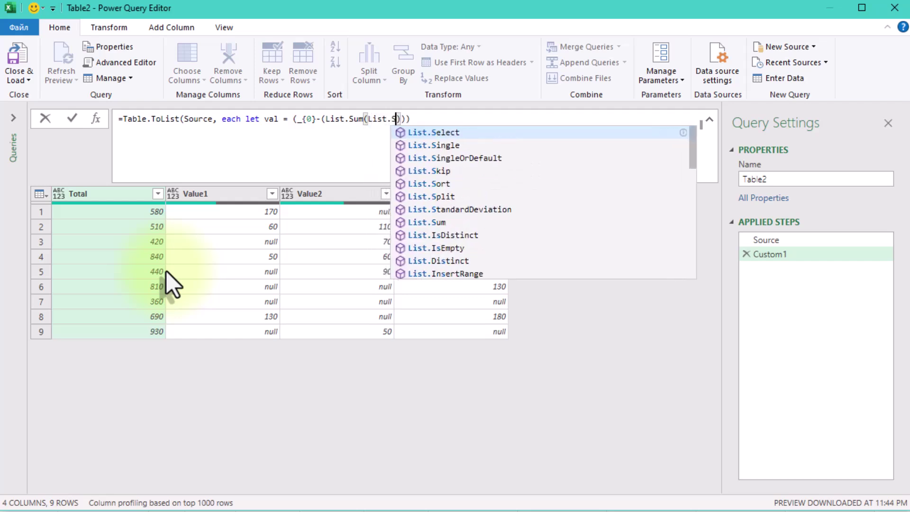
type("kip")
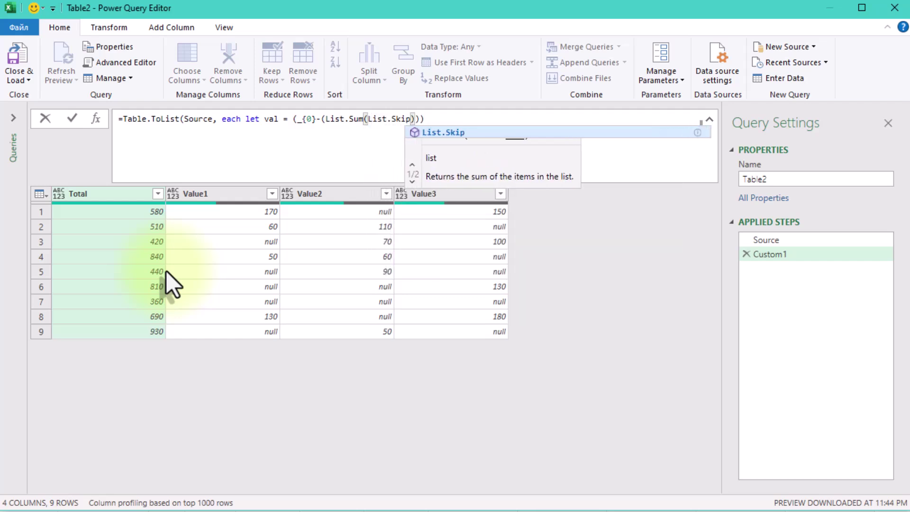
type("(_")
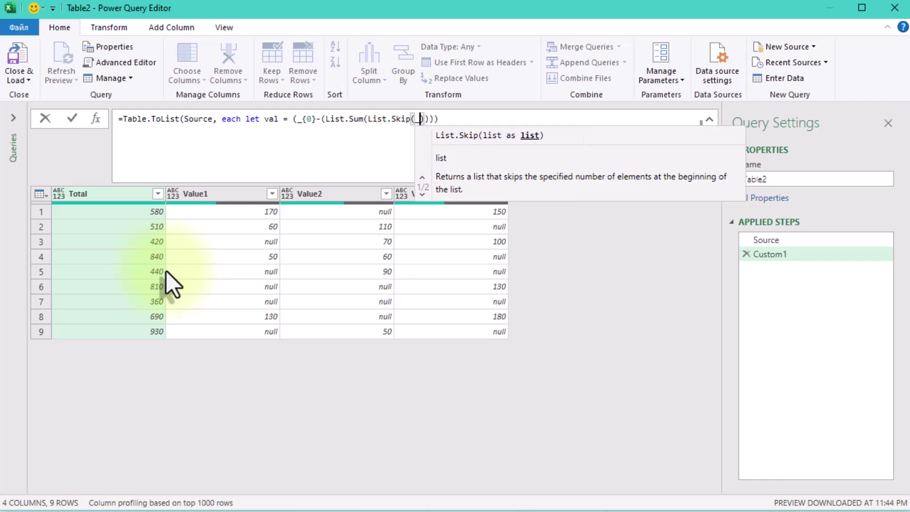
type(")")
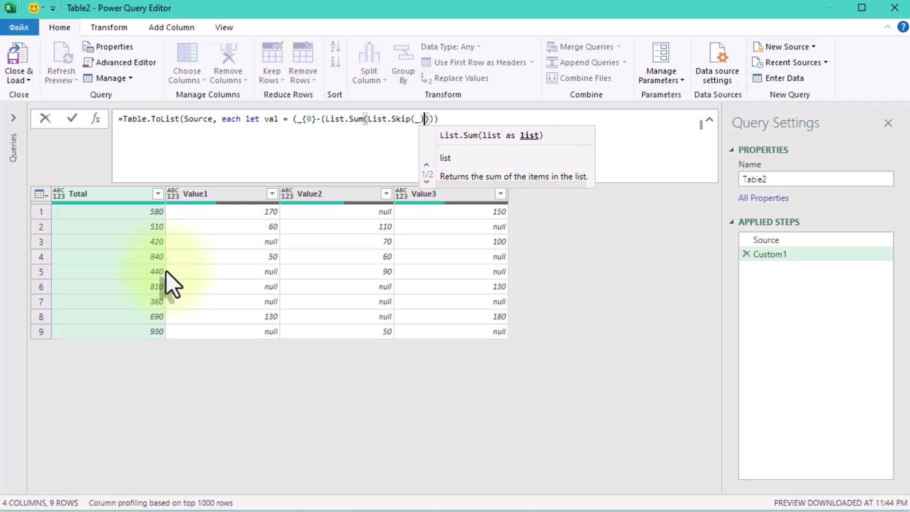
type(")")
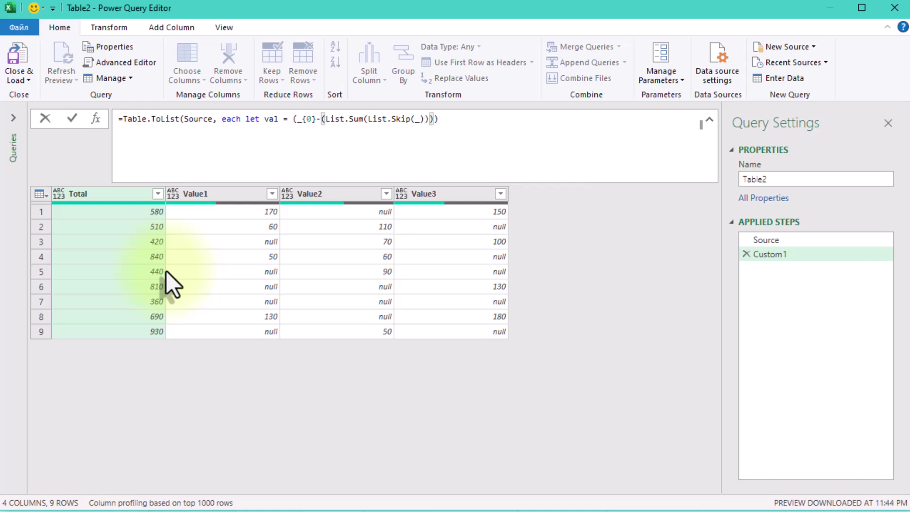
type(" ?? 0")
Divide the difference in val by the number of blanks with /(List.Count(_)-List.NonNullCount(_))
key("End")
type("/(List.Count")
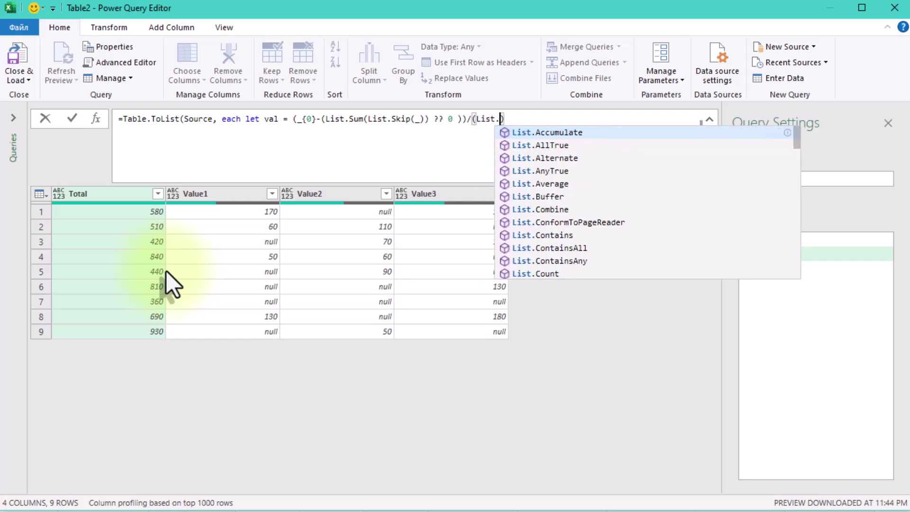
type("(_)")
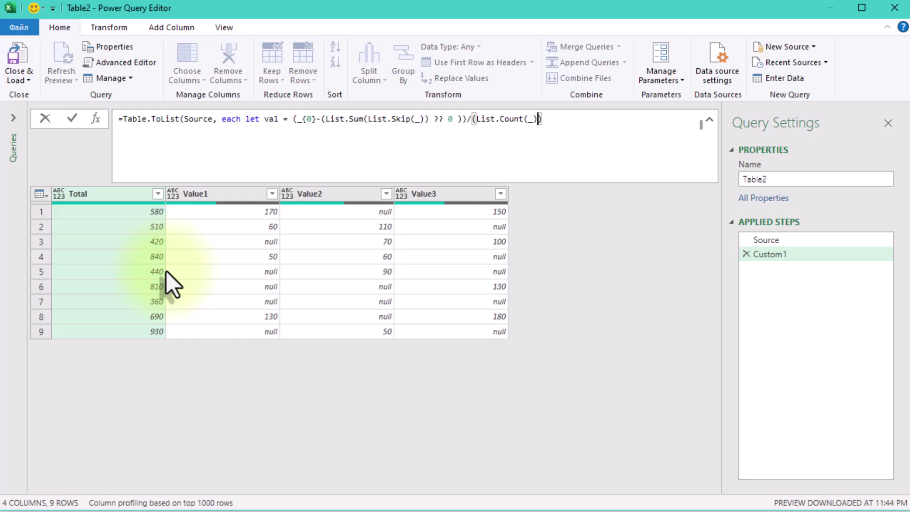
type("-Listn")
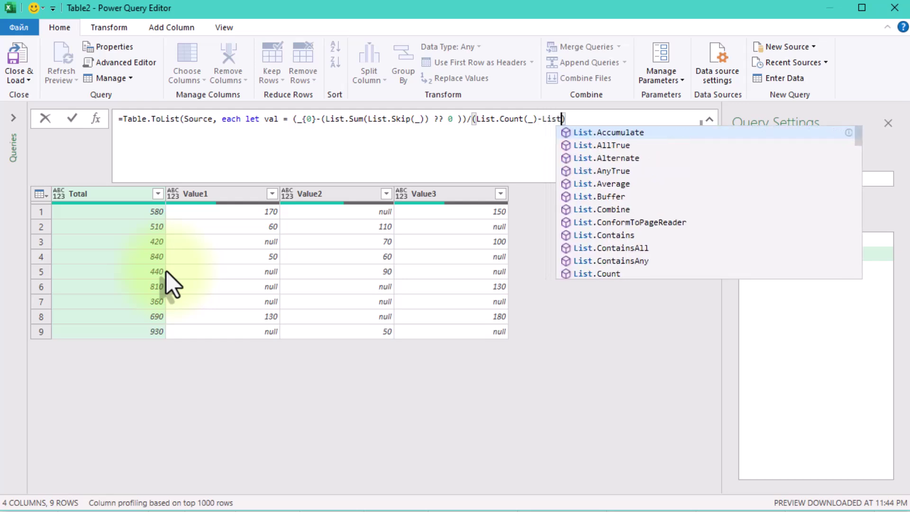
key("Tab")
type("(_)")
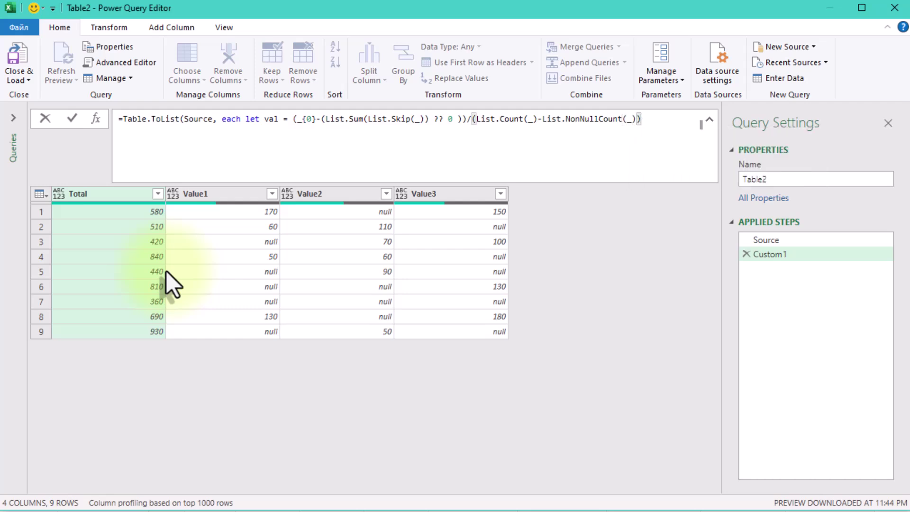
On a new line of the formula, begin the in clause with List.Transform(_, to process each row's list of values
key("shift+Return")
type("in Lis")
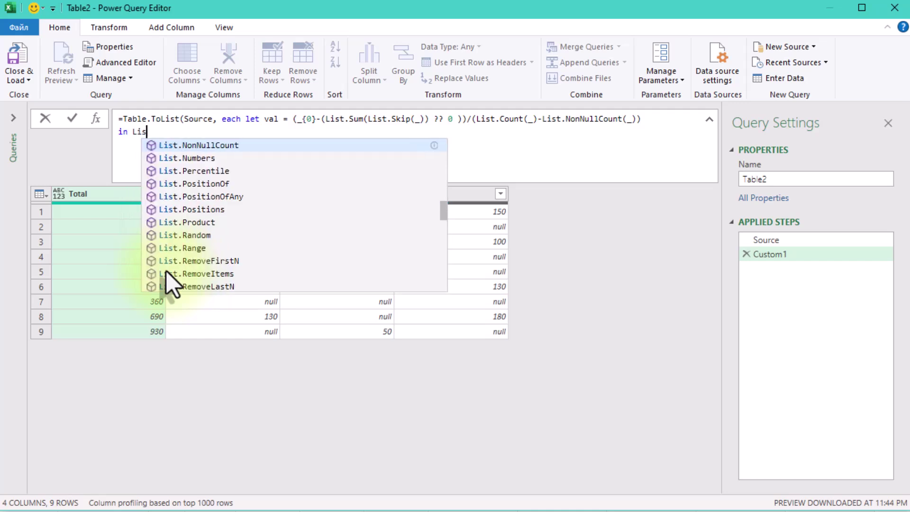
type("t.Tr")
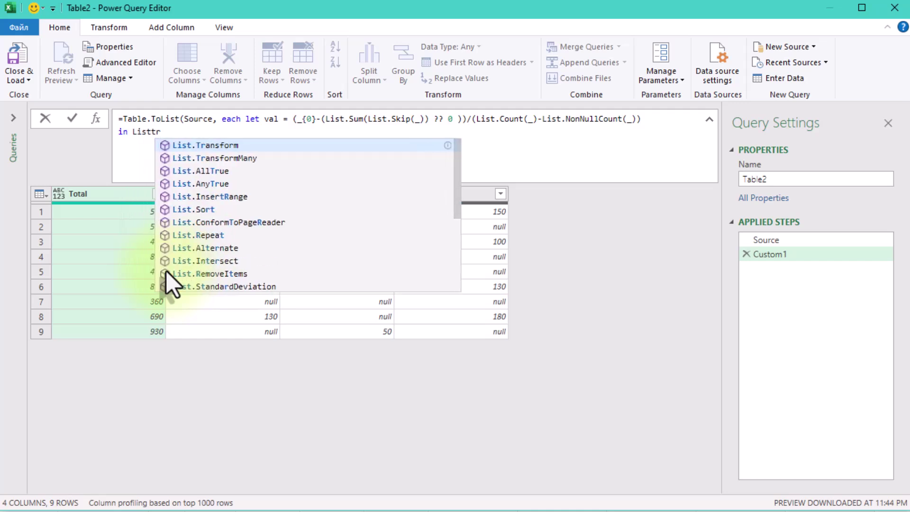
key("Tab")
type("(")
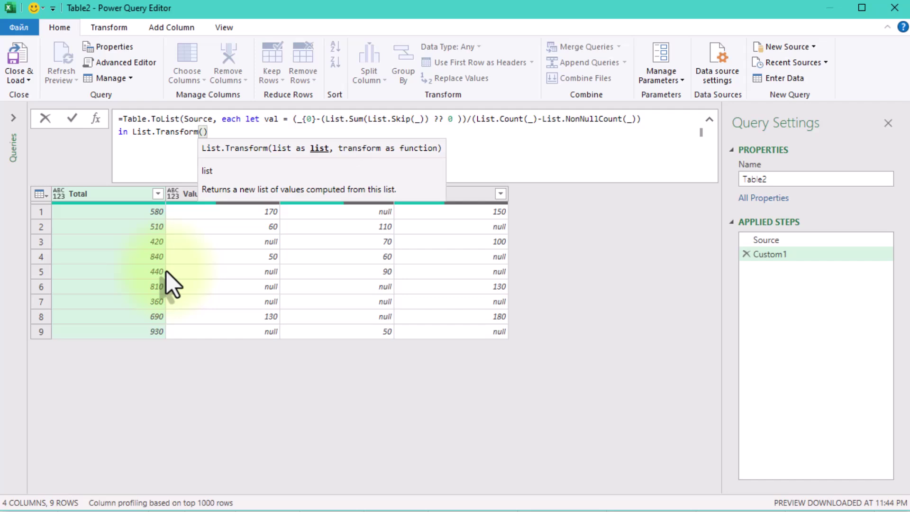
type("_")
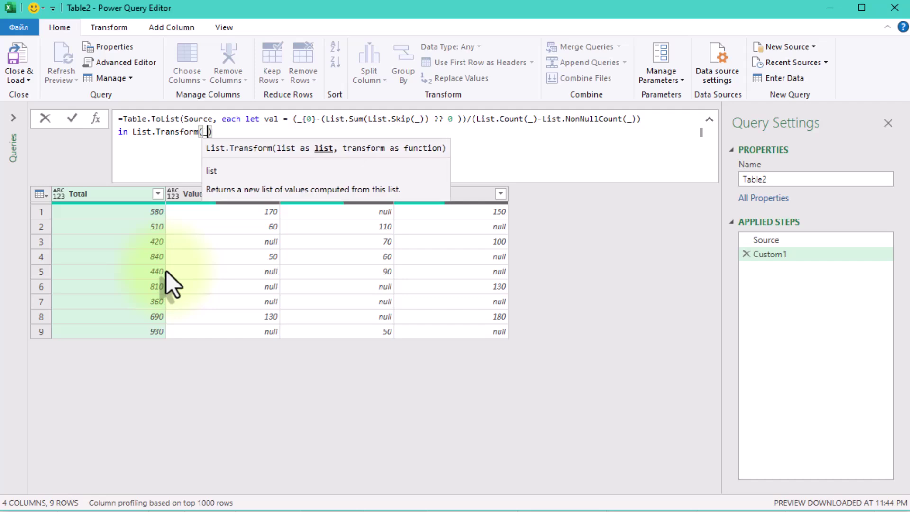
type(", ")
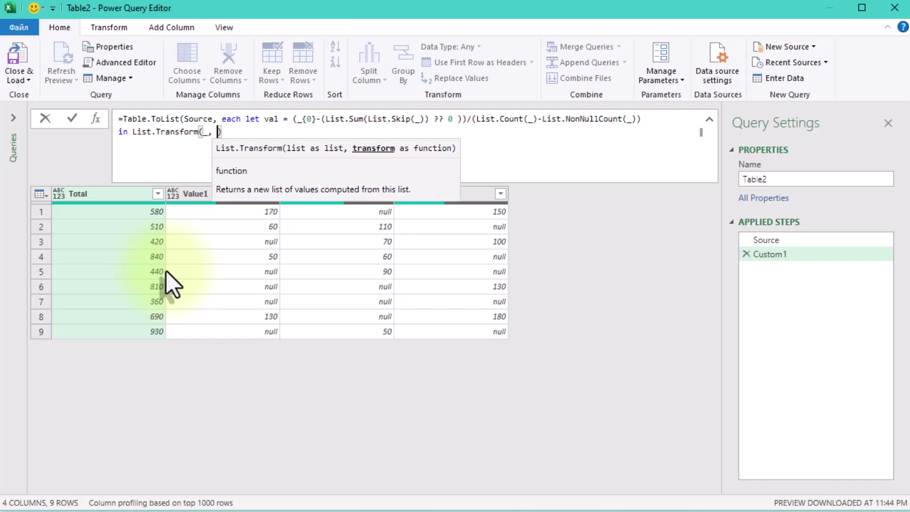
Complete the transform with each _ ?? val, close both functions, and commit the formula so blanks take the computed value
type("each _ ?? ")
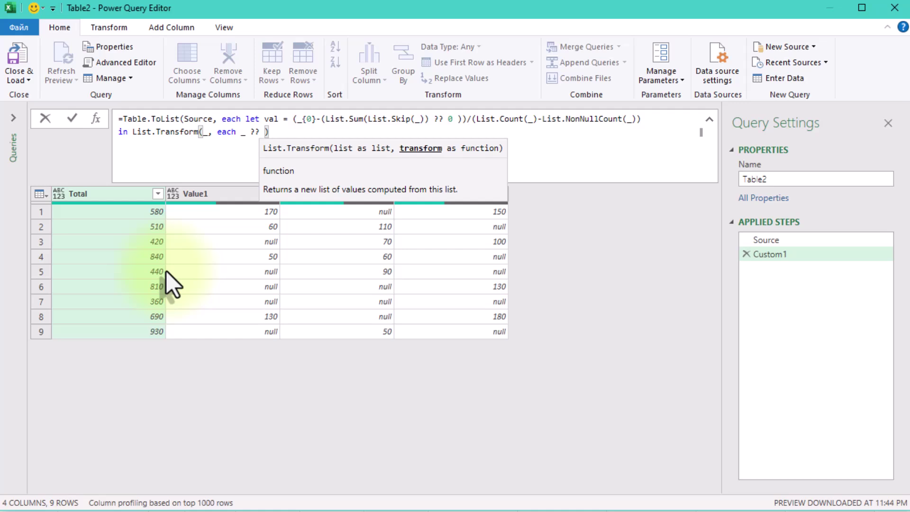
type("val")
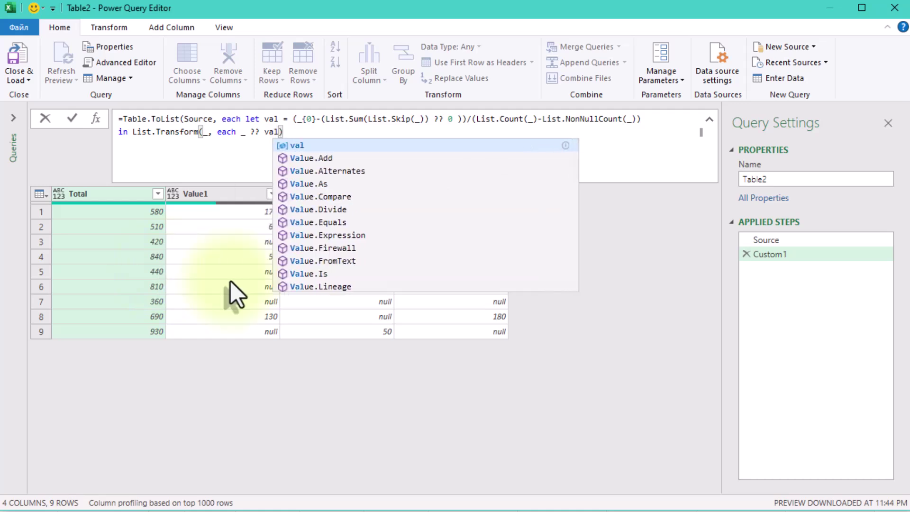
left_click(248, 164)
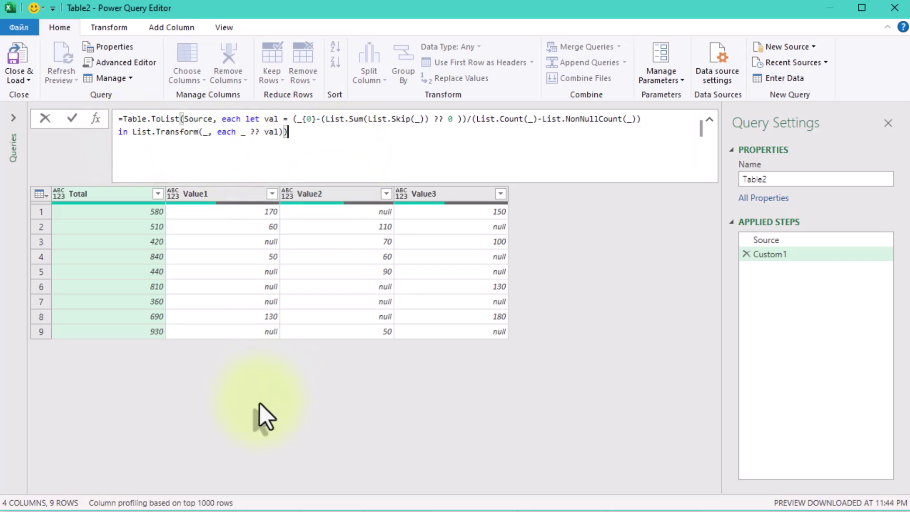
left_click_drag(242, 132, 279, 133)
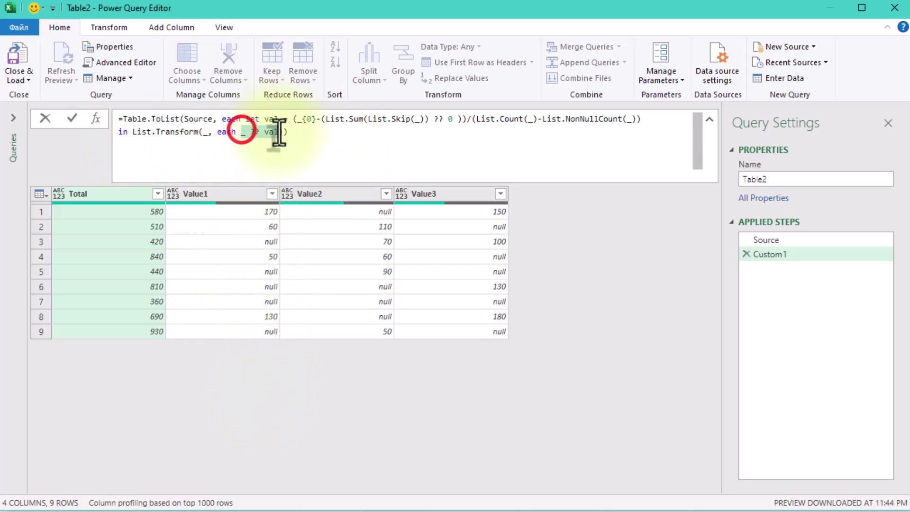
left_click(247, 419)
Preview the contents of the first seven row lists to check the filled values
left_click(79, 203)
left_click(85, 228)
left_click(87, 239)
left_click(89, 257)
left_click(90, 270)
left_click(89, 283)
left_click(84, 298)
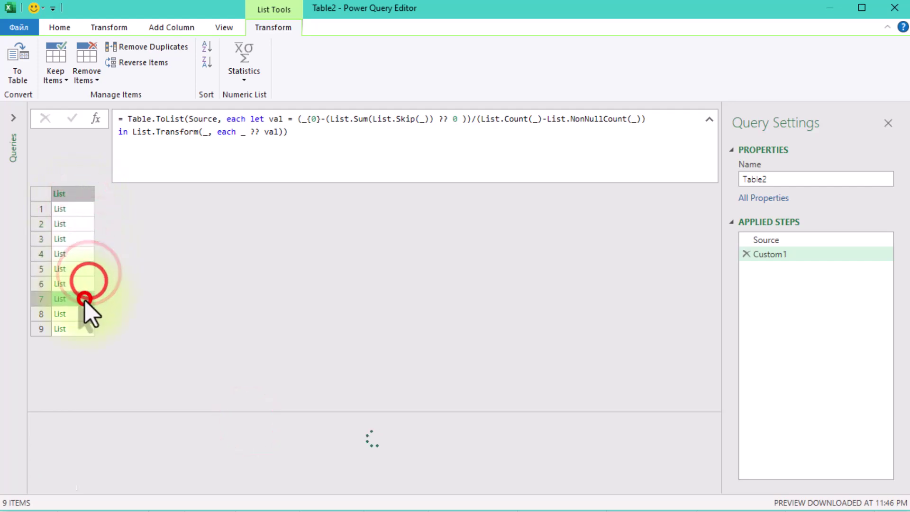
Add a new custom step that turns the row lists back into a table with Table.FromRows(Custom1)
left_click(99, 119)
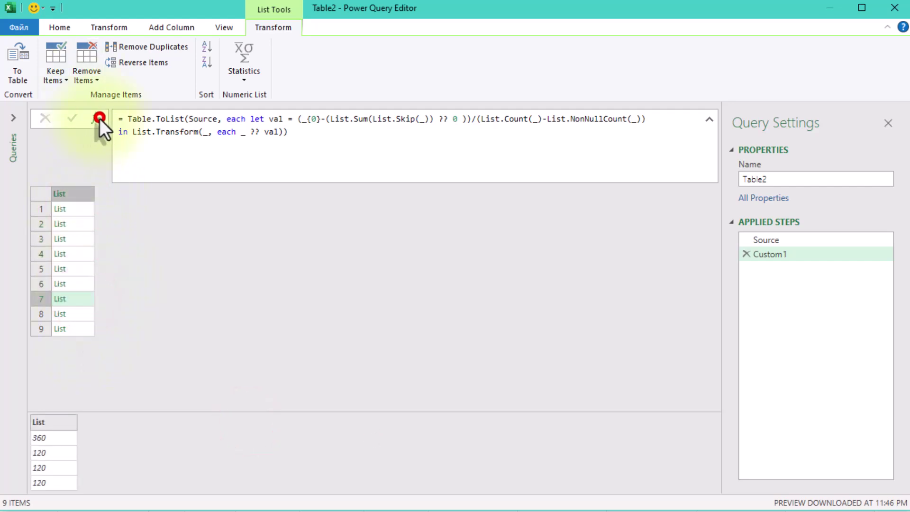
left_click(125, 119)
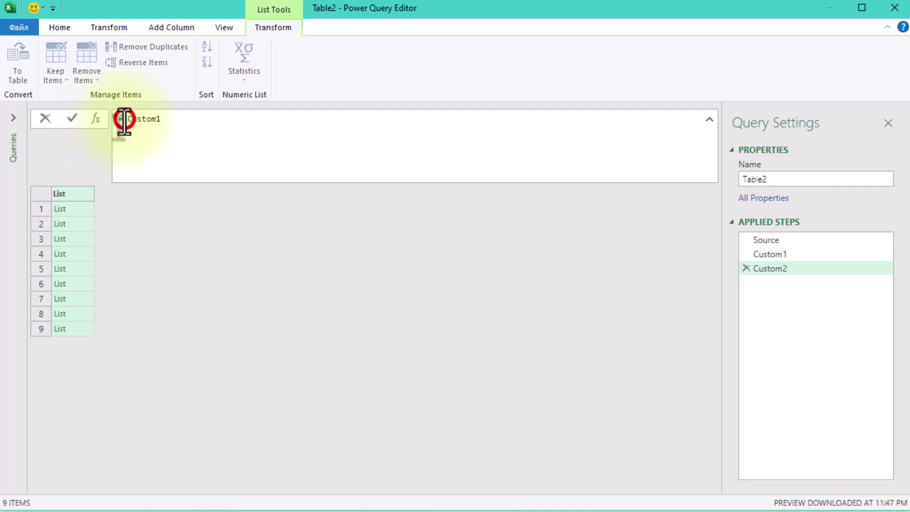
type("Table.")
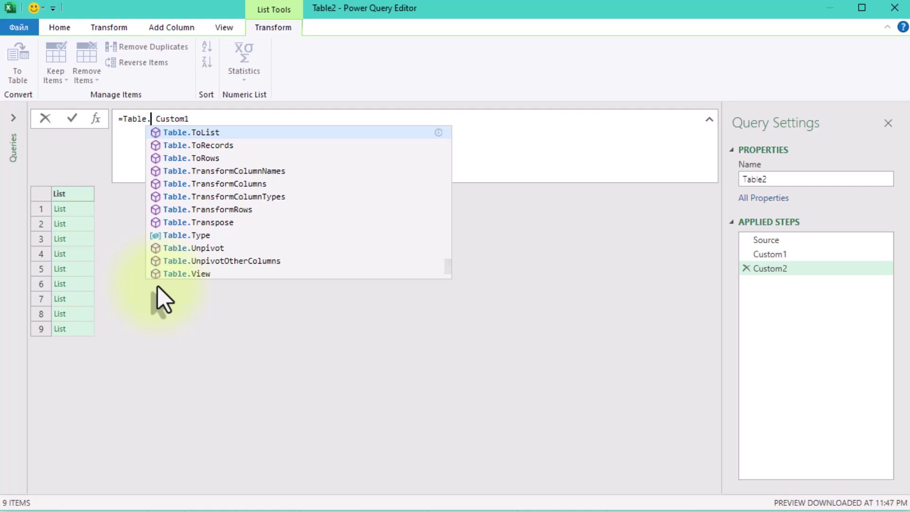
type("FromRo")
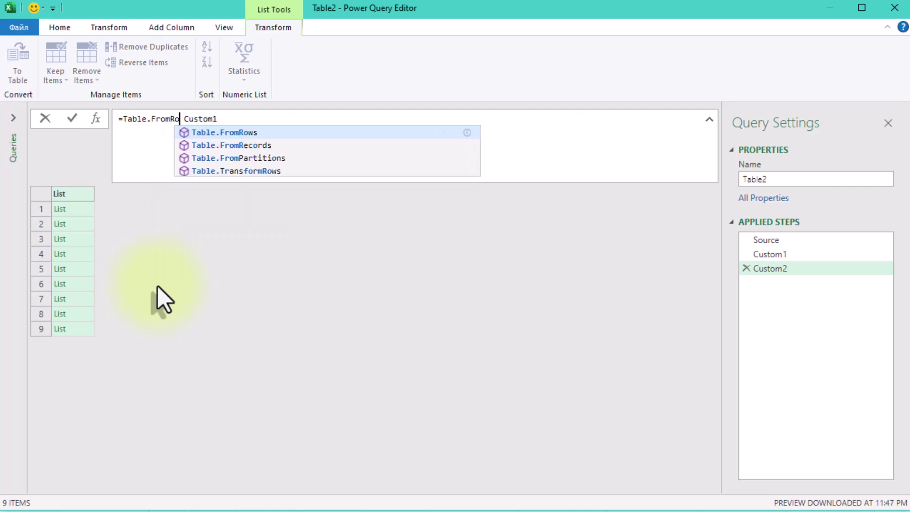
type("ws")
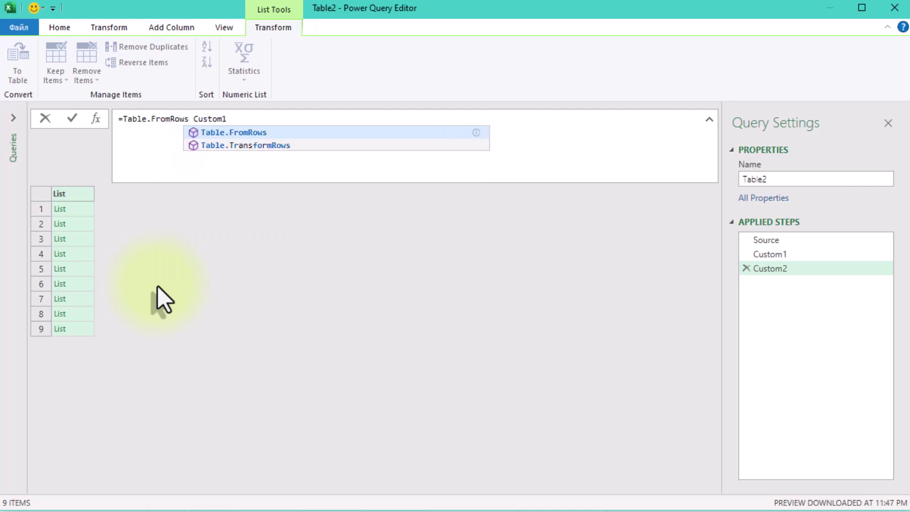
type("(")
key("Delete")
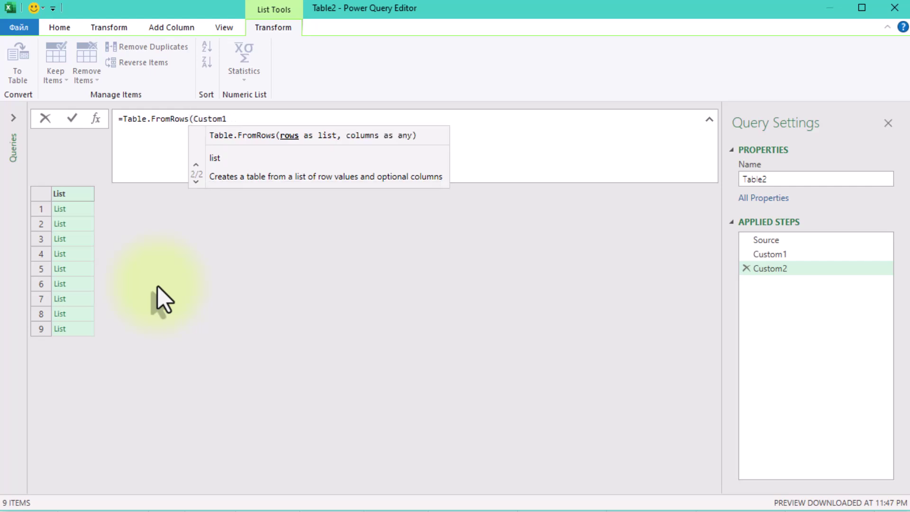
key("End")
type(",")
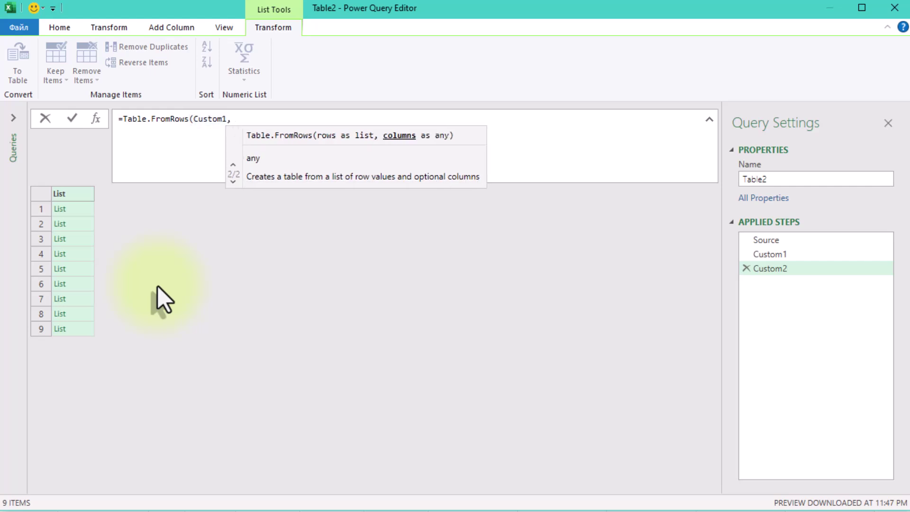
key("BackSpace")
type(")")
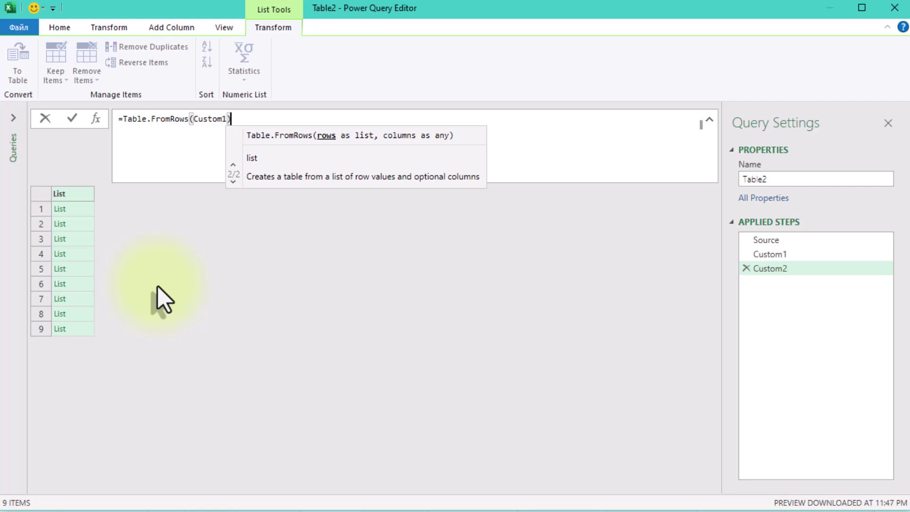
left_click(158, 286)
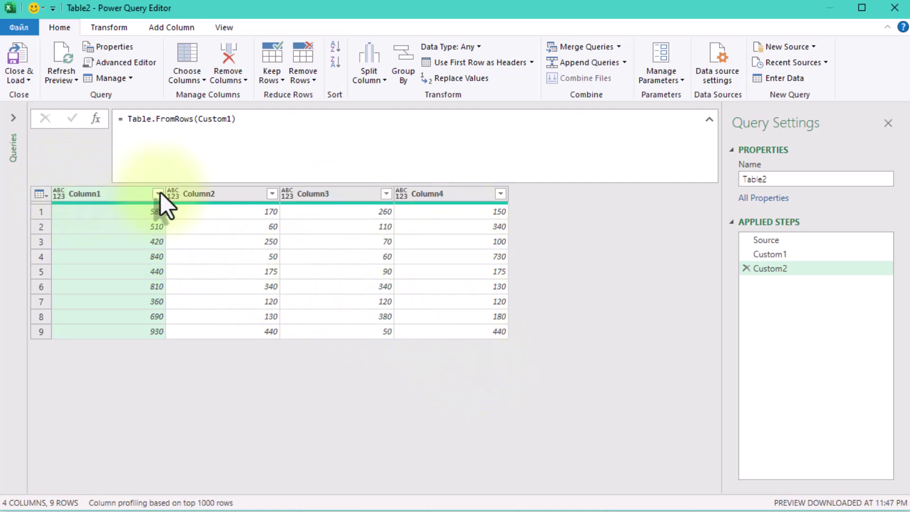
Add Value.Type(Source) as the columns argument of Table.FromRows to restore the original headers, and compare the result with the Source step
left_click(357, 155)
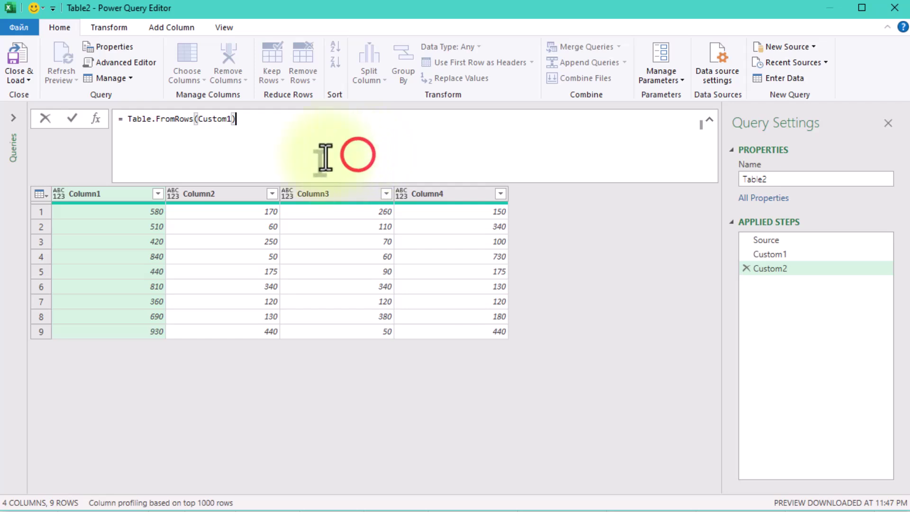
key("Left")
type(", V")
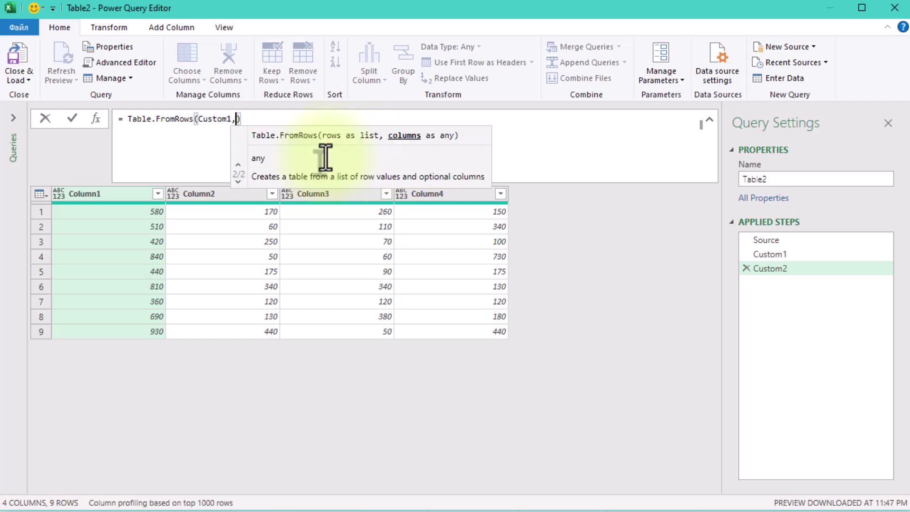
type("alue.")
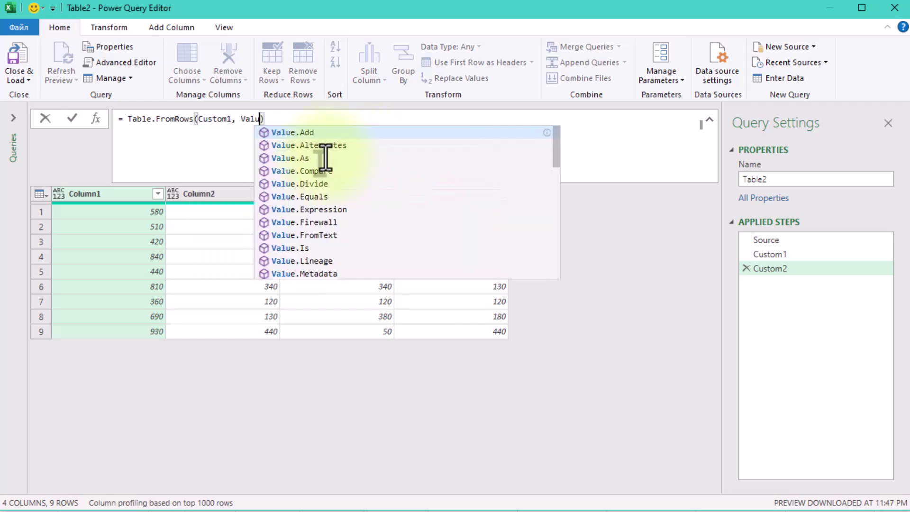
type("Type")
type("(Sourc")
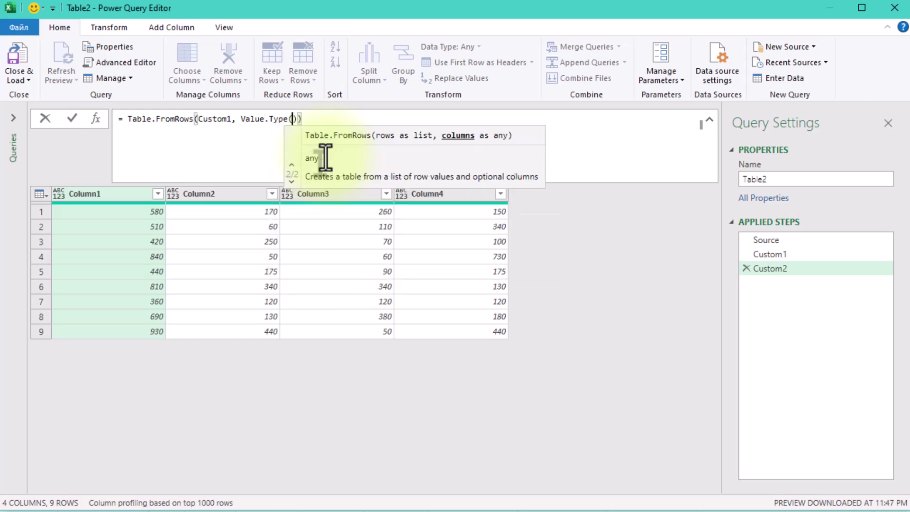
type("e")
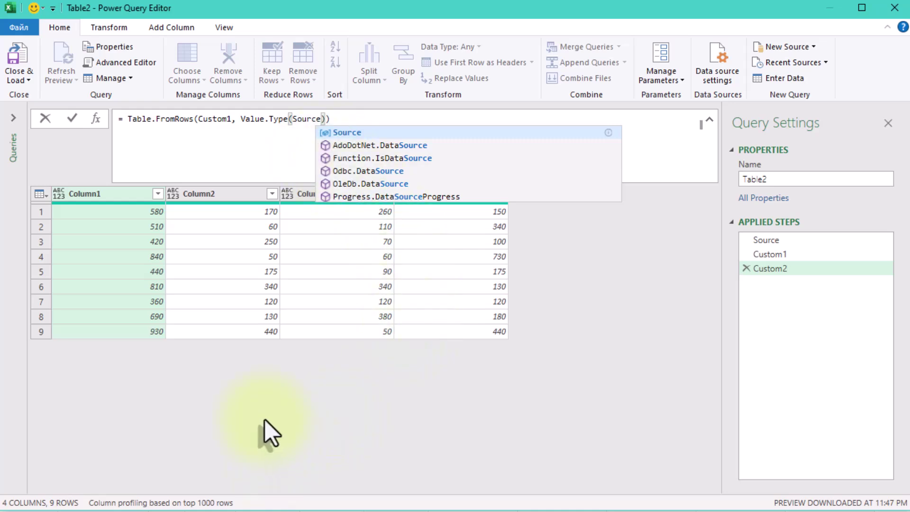
key("Return")
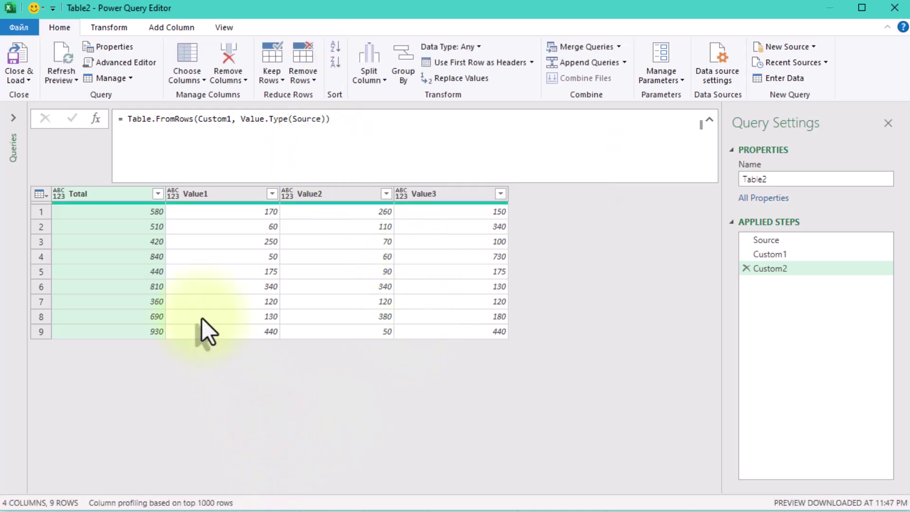
left_click(780, 238)
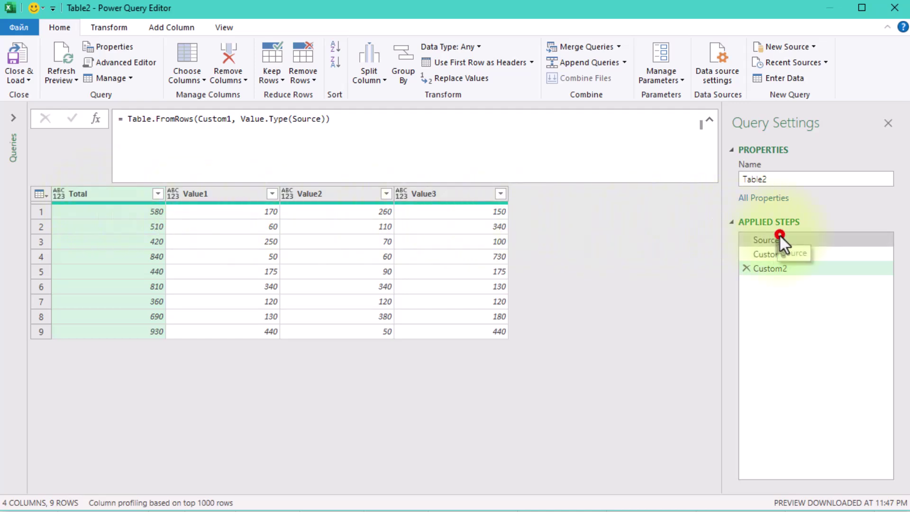
left_click(789, 267)
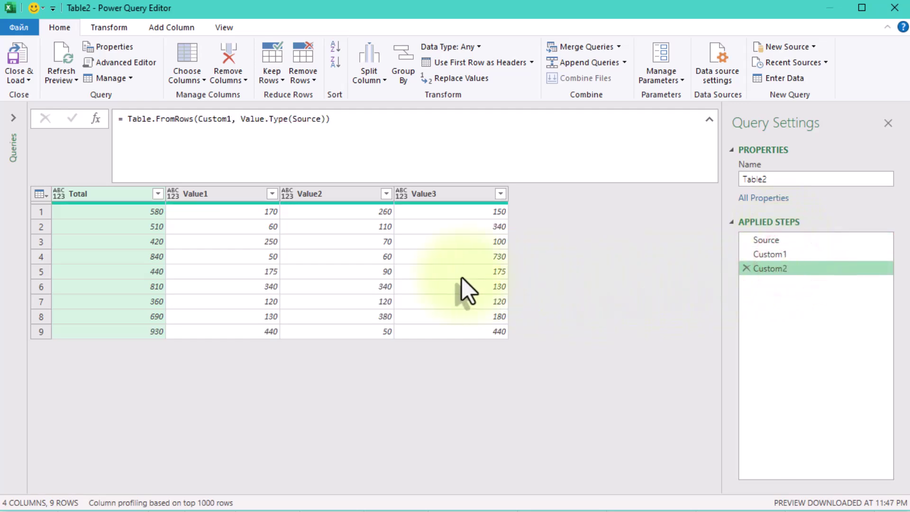